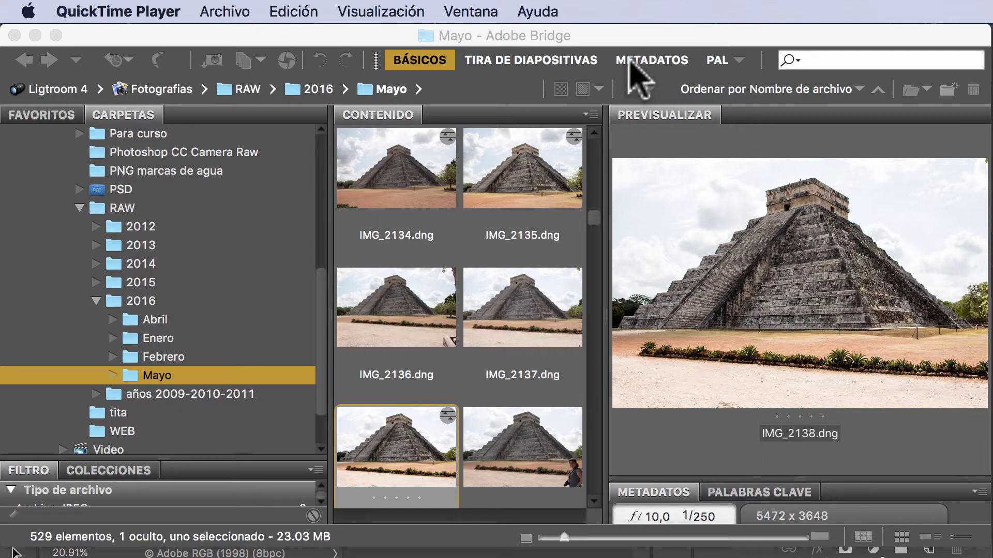
Bring Adobe Bridge to the front, showing IMG_2138.dng in the RAW › 2016 › Mayo folder
{"action": "left_click", "coordinate": [613, 32]}
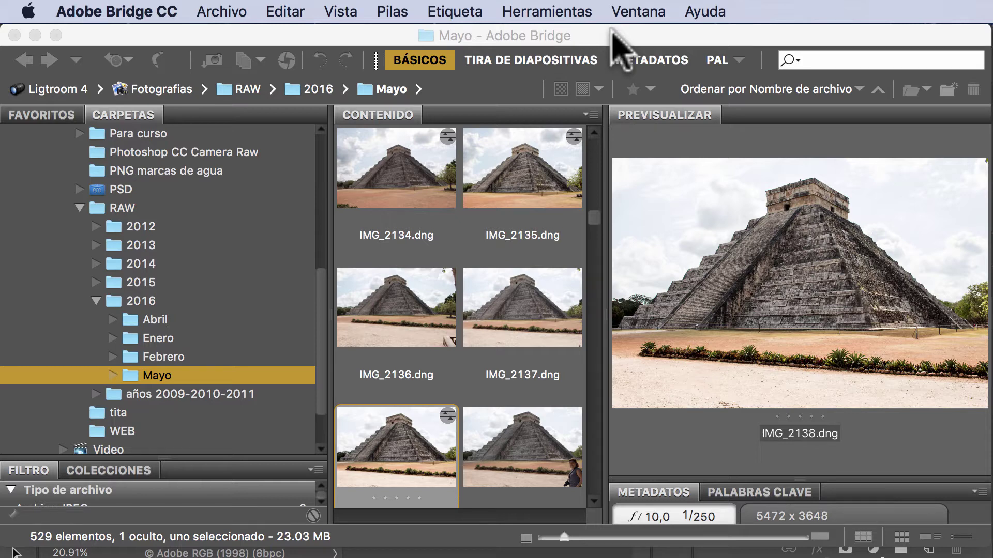
Activate the Bridge window with IMG_2138.dng still selected and previewed
{"action": "left_click", "coordinate": [611, 30]}
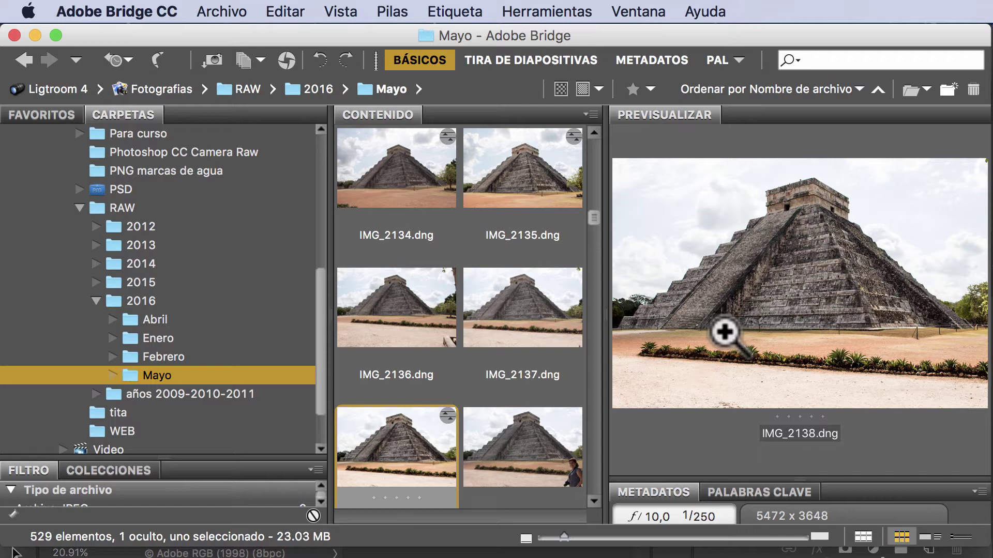
Open IMG_2138.dng from Bridge into Photoshop as a single Fondo layer
{"action": "double_click", "coordinate": [430, 450]}
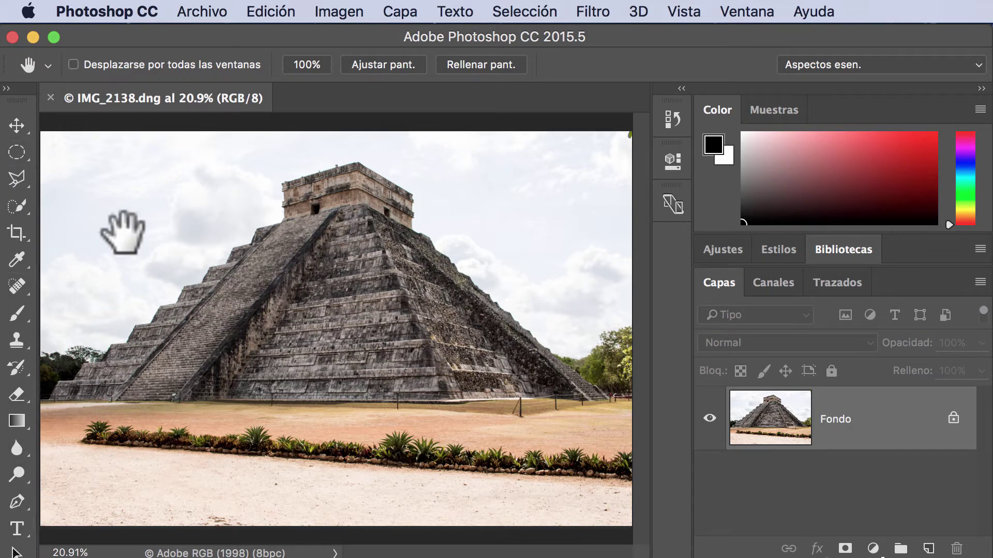
Switch the Tools panel to two columns and browse the Edición menu
{"action": "left_click", "coordinate": [7, 87]}
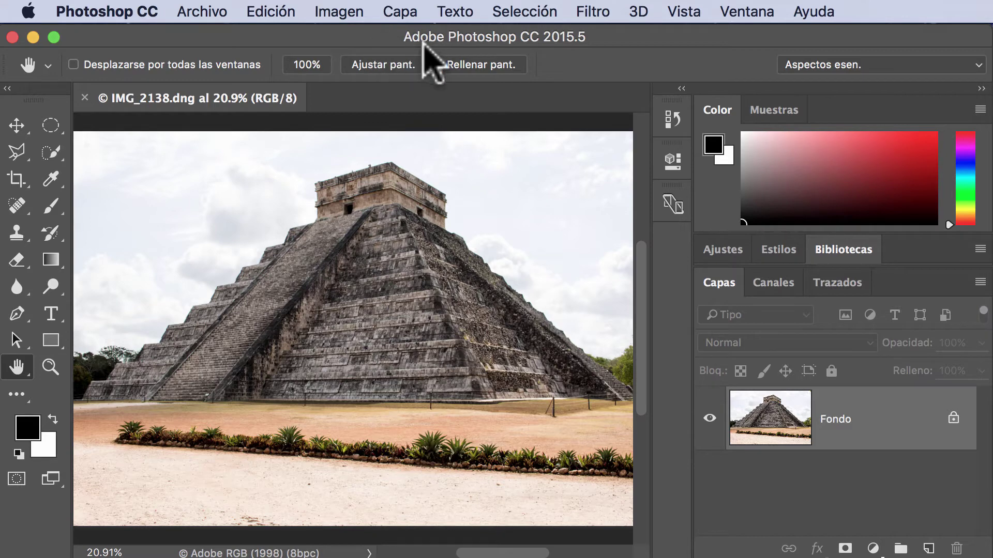
{"action": "left_click", "coordinate": [212, 6]}
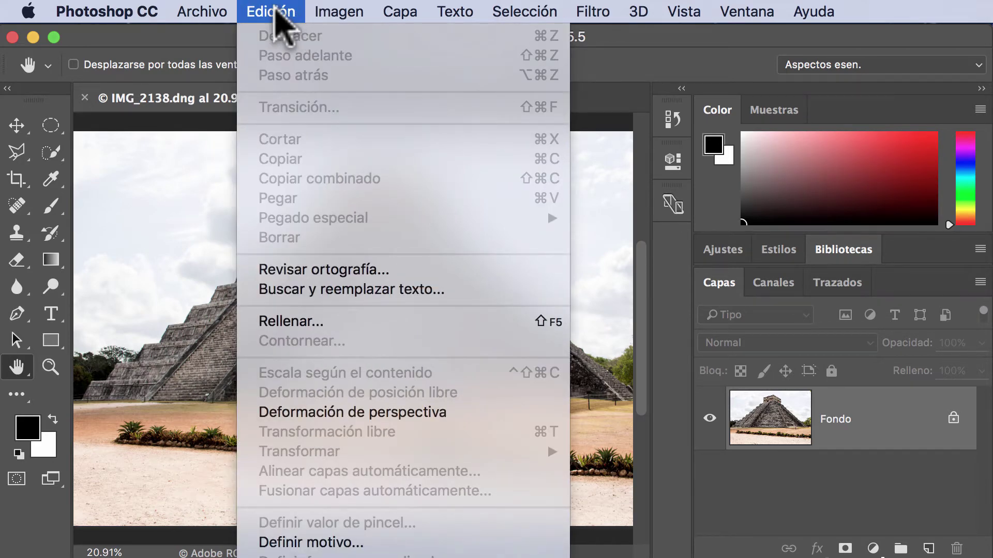
Browse the Edición and Imagen menus on the way to the Ventana panel list
{"action": "left_click", "coordinate": [281, 11]}
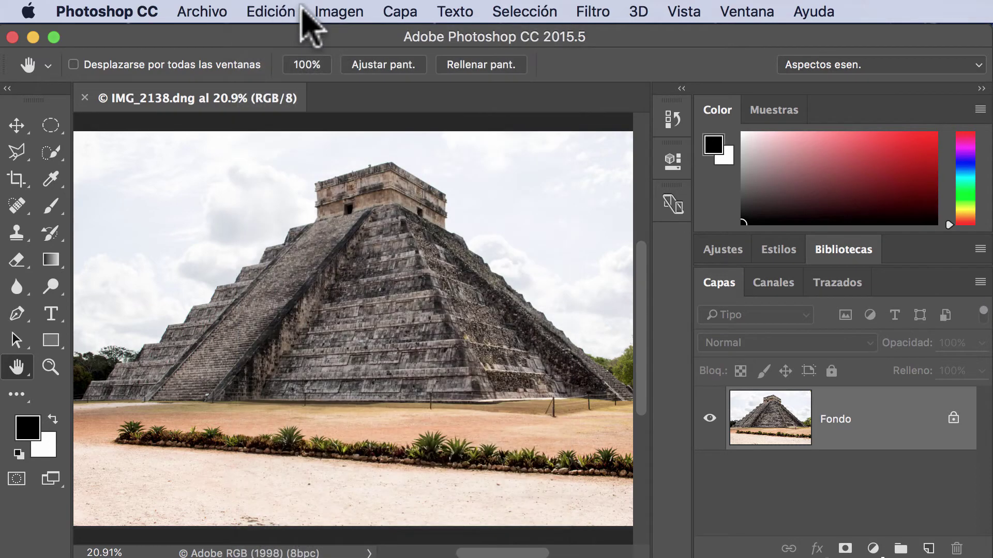
{"action": "left_click", "coordinate": [335, 11]}
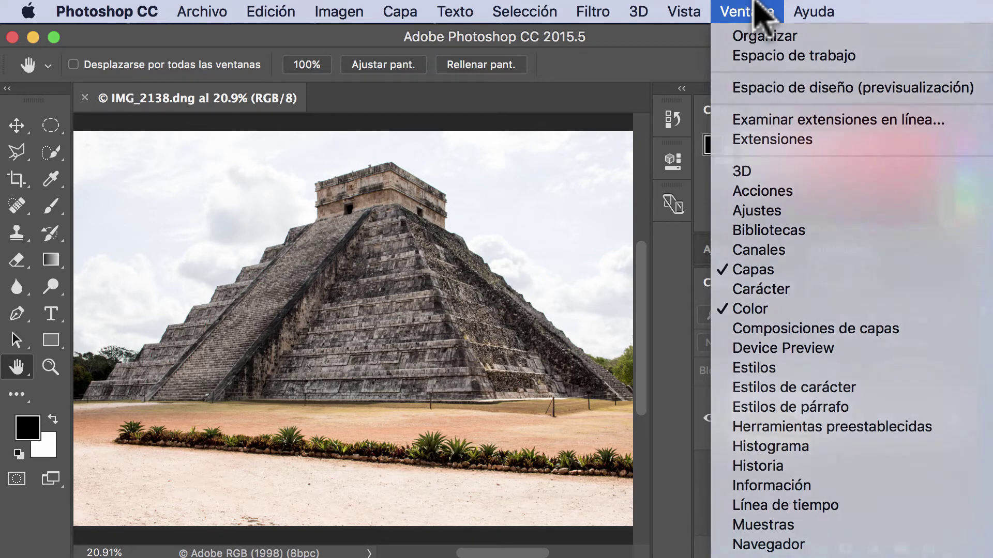
Close the Ventana menu, leaving the Color, Bibliotecas and Capas panels open
{"action": "left_click", "coordinate": [757, 6]}
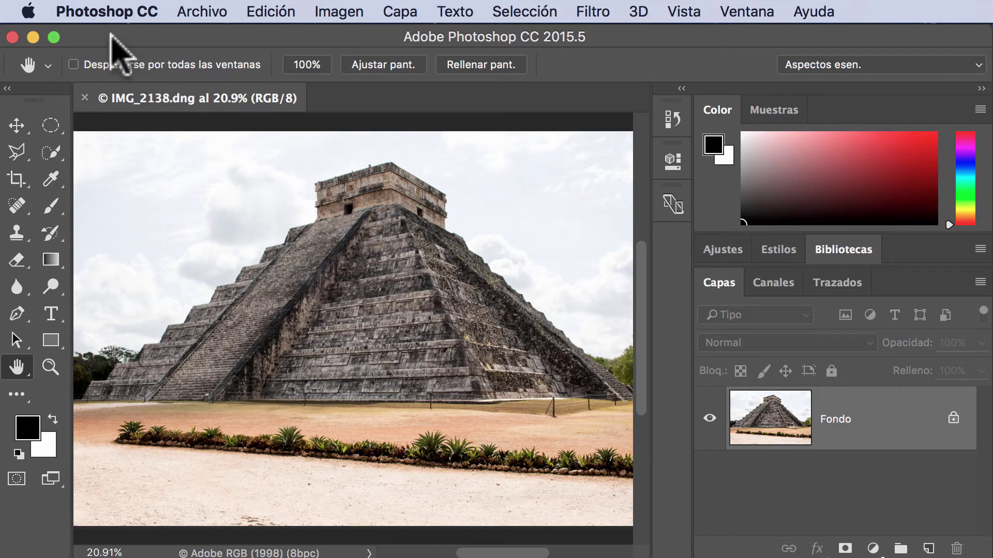
{"action": "left_click", "coordinate": [104, 12]}
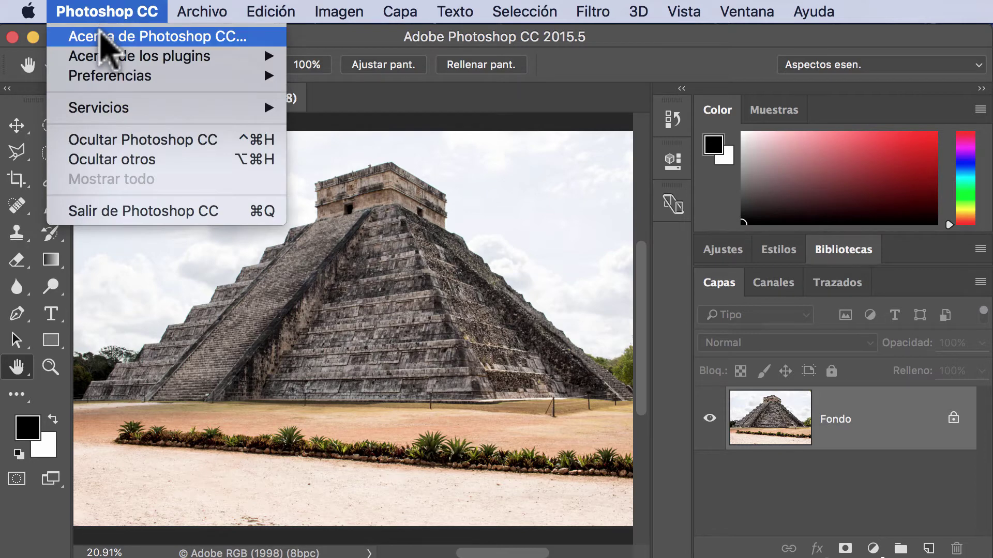
{"action": "left_click", "coordinate": [104, 37]}
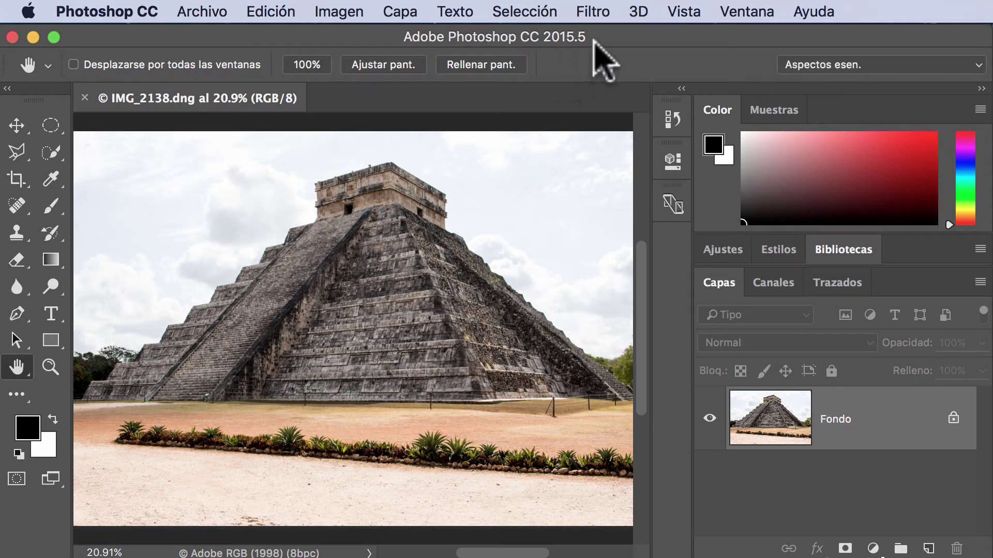
{"action": "left_click", "coordinate": [96, 12]}
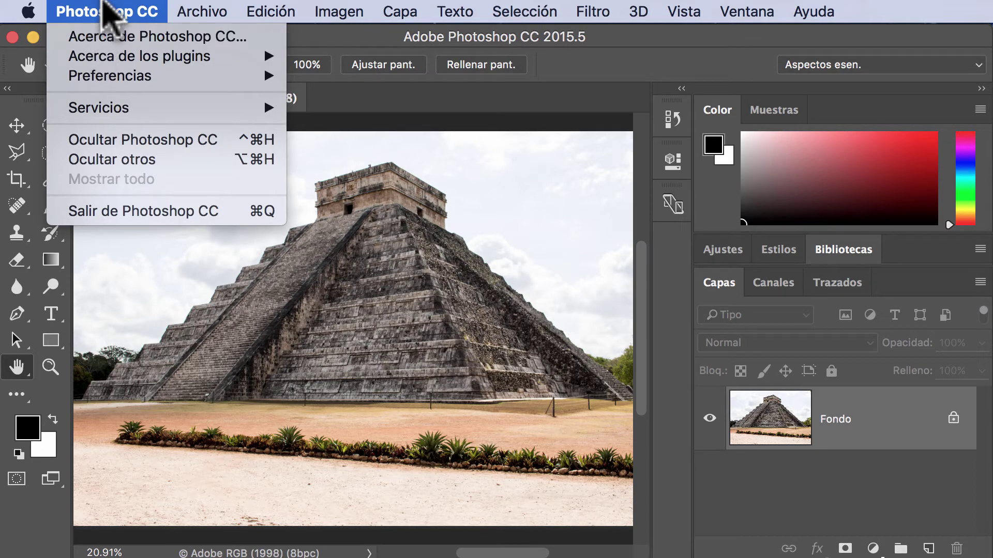
{"action": "left_click", "coordinate": [103, 4]}
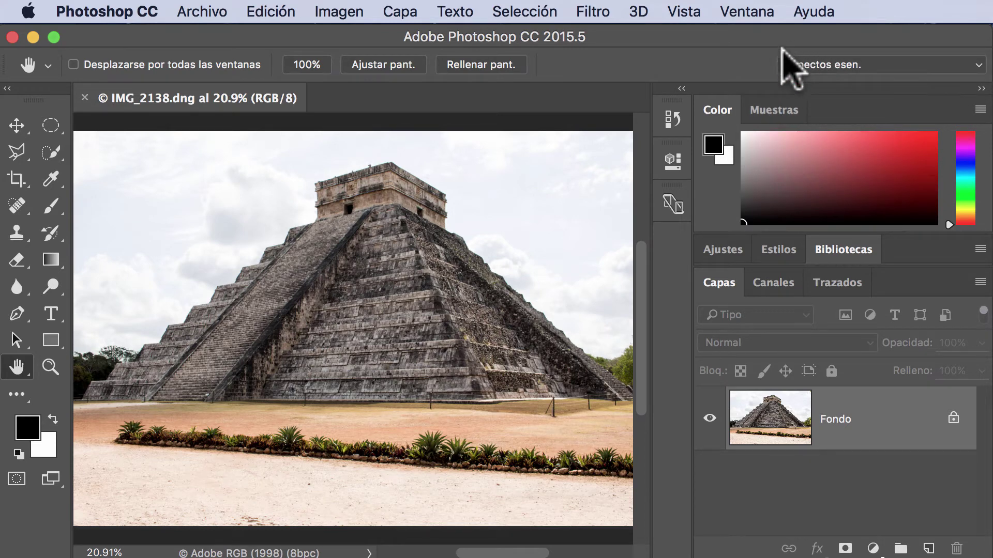
Open the workspace switcher listing Composición-Curso and Composición-liclonny above Aspectos esenciales
{"action": "left_click", "coordinate": [834, 65]}
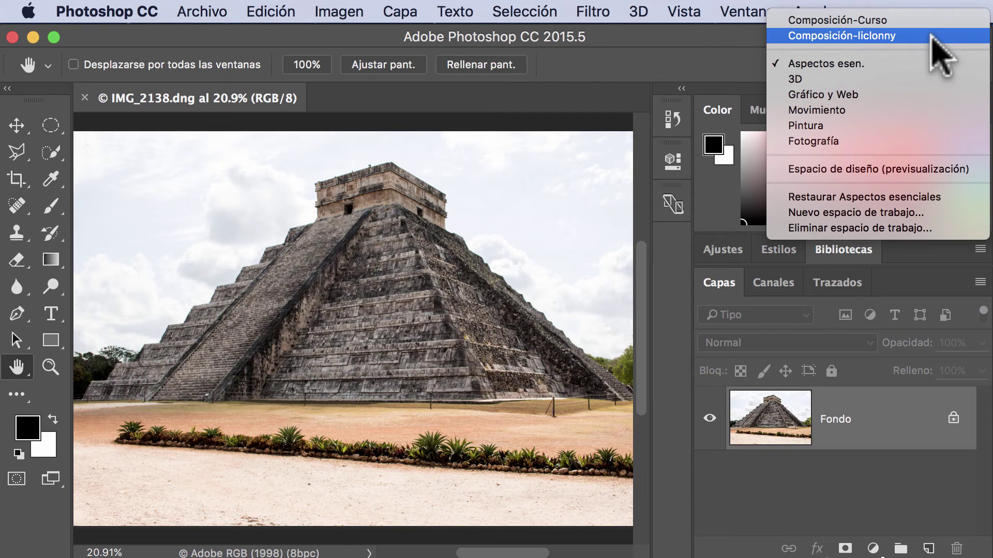
Switch to the Composición-liclonny workspace with Trazados, Canales, Capas, Historia and Propiedades panels
{"action": "left_click", "coordinate": [940, 53]}
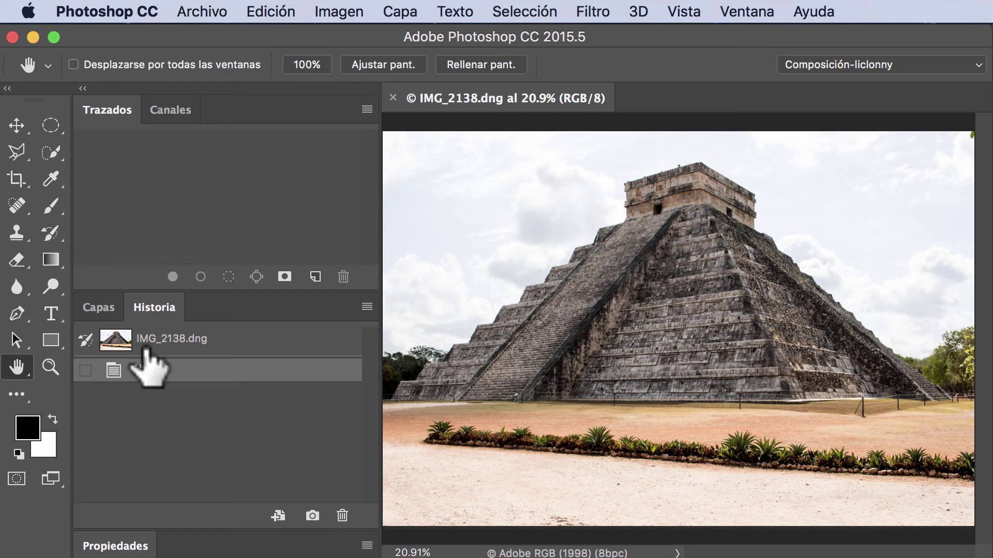
{"action": "left_click", "coordinate": [99, 309]}
{"action": "left_click", "coordinate": [155, 308]}
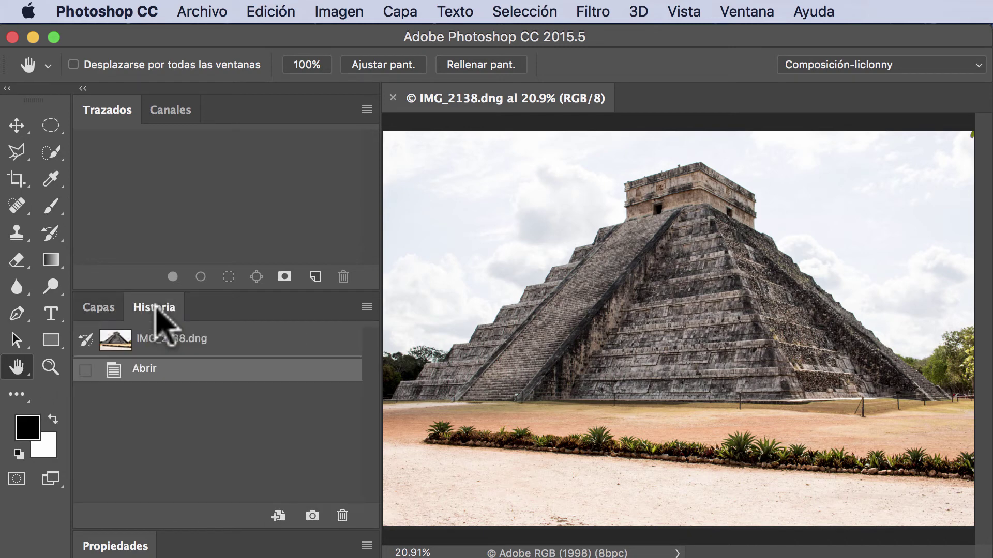
{"action": "left_click", "coordinate": [171, 110]}
{"action": "left_click", "coordinate": [122, 110]}
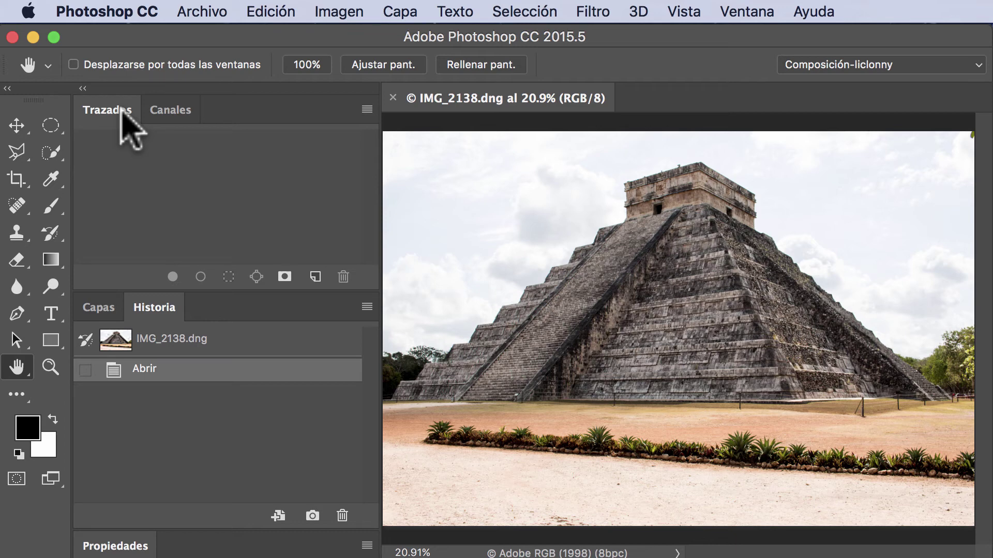
Switch the workspace to Composición-Curso, showing the RGB, Rojo, Verde and Azul channels
{"action": "left_click", "coordinate": [898, 65]}
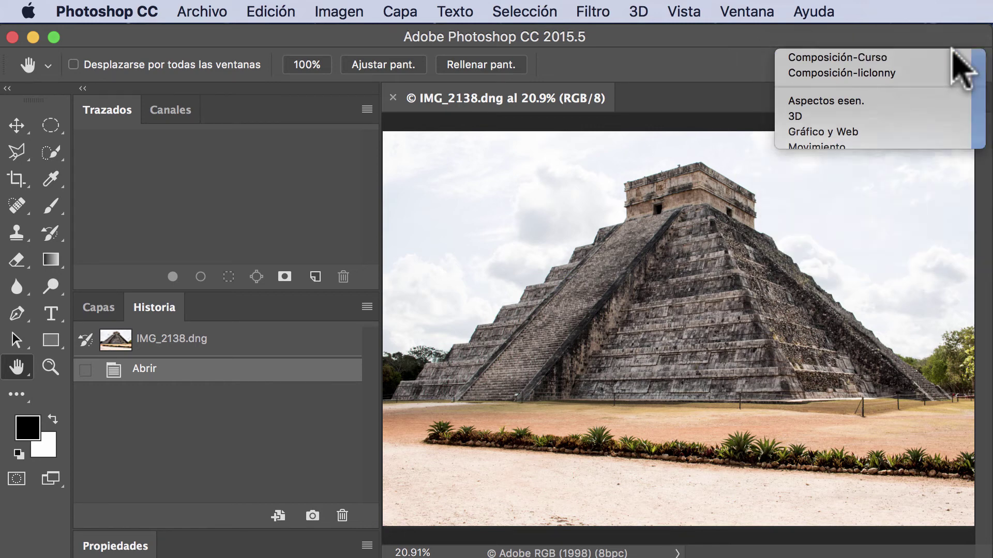
{"action": "left_click", "coordinate": [952, 48]}
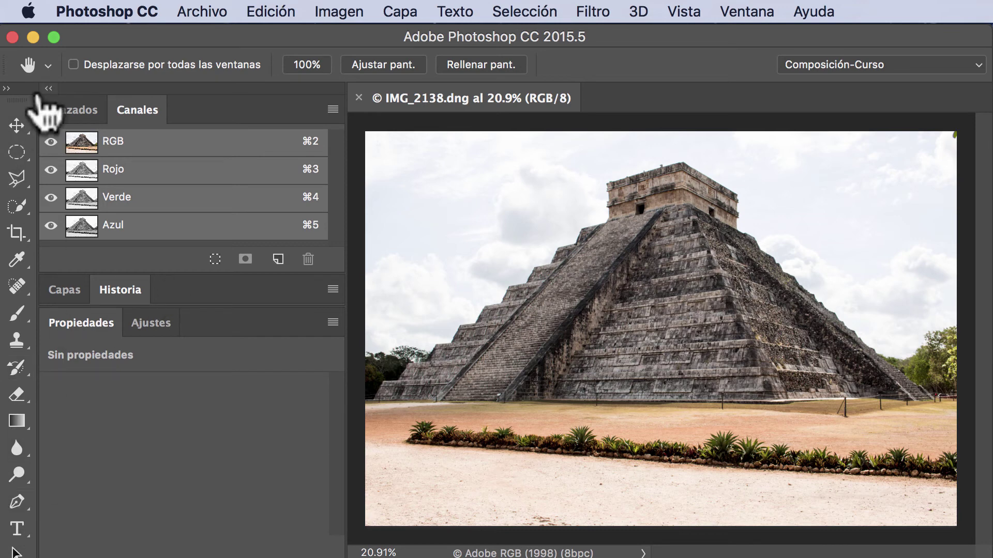
Expand the tools into two columns, show the Capas panel, and reopen the workspace list
{"action": "left_click", "coordinate": [5, 88]}
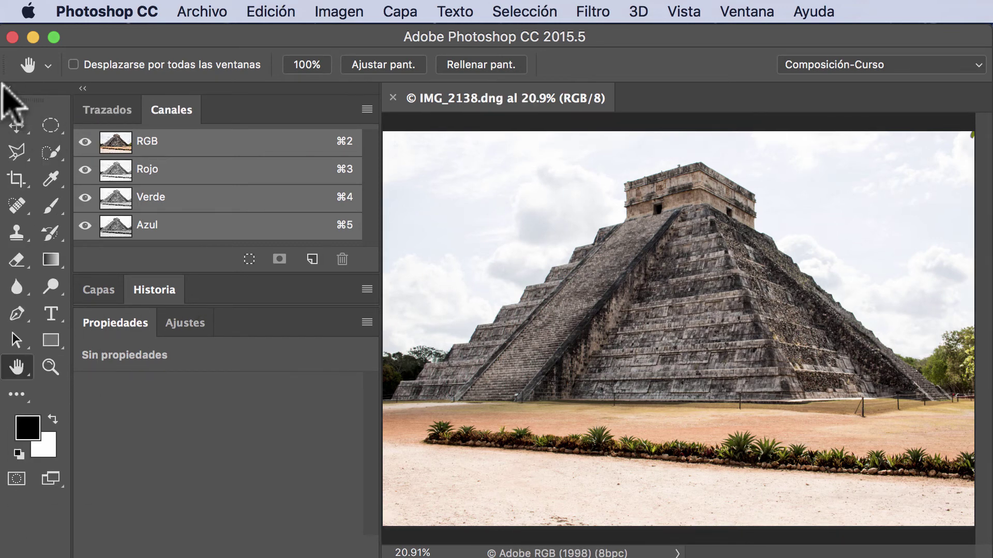
{"action": "left_click", "coordinate": [193, 318]}
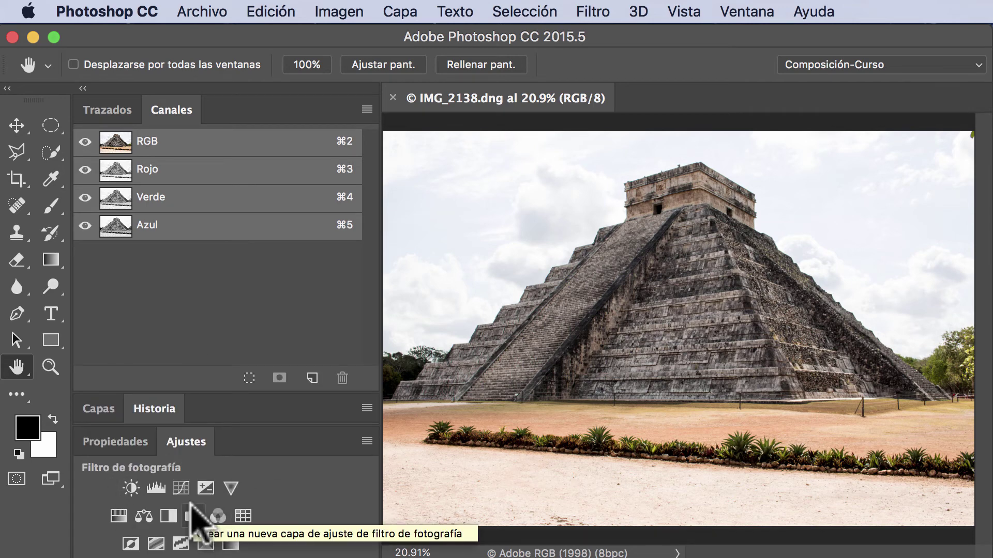
{"action": "left_click", "coordinate": [100, 408]}
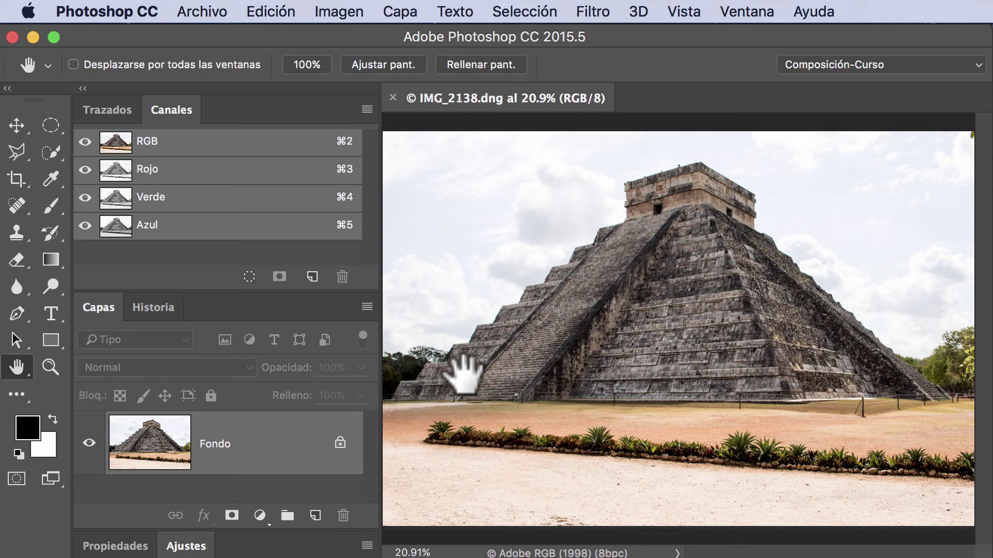
{"action": "left_click", "coordinate": [842, 65]}
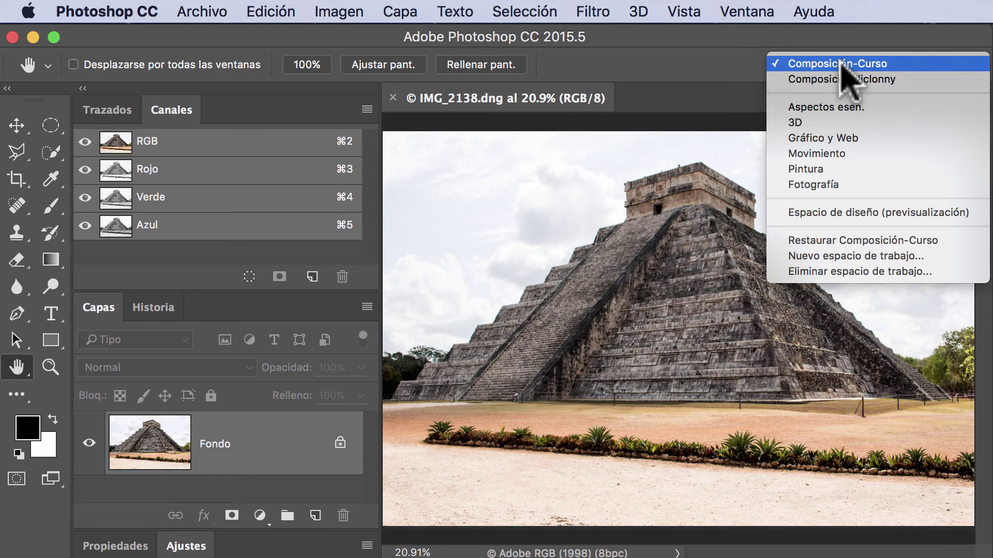
{"action": "left_click", "coordinate": [857, 271]}
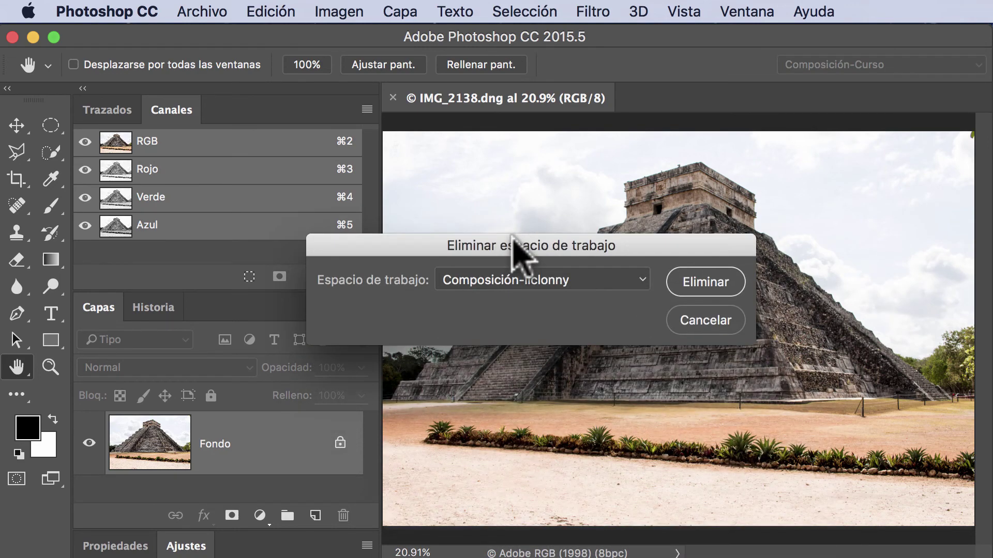
{"action": "left_click", "coordinate": [556, 280]}
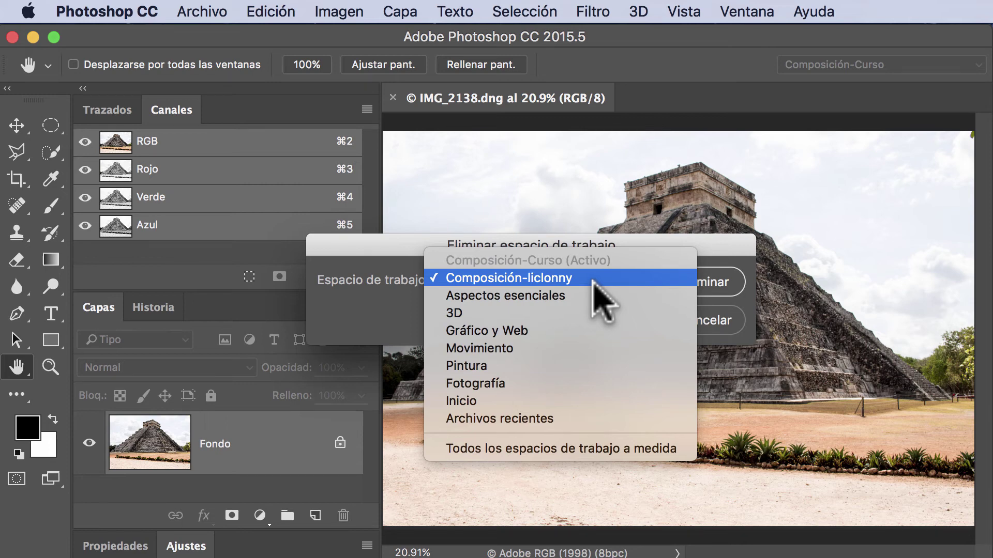
{"action": "left_click", "coordinate": [592, 281]}
{"action": "left_click", "coordinate": [698, 326]}
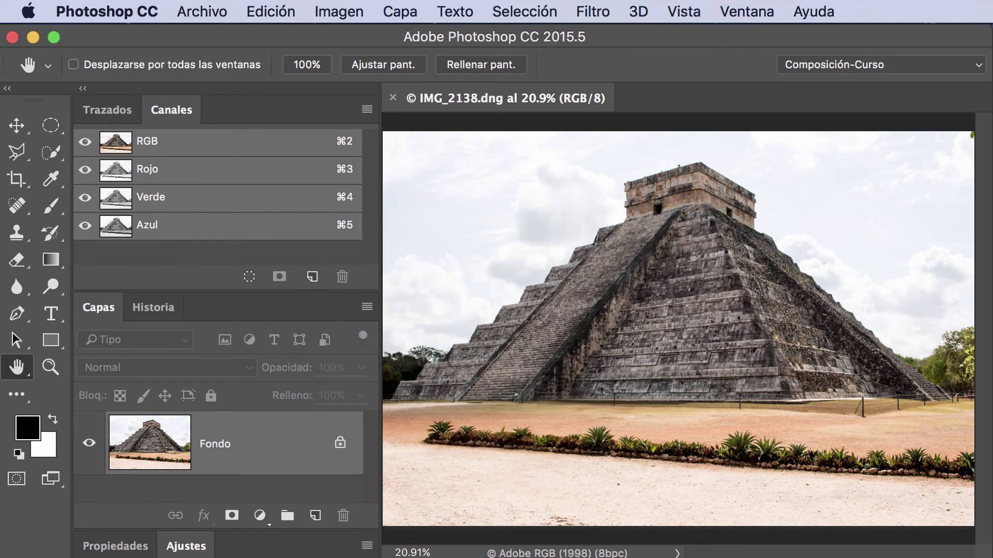
{"action": "left_click", "coordinate": [963, 65]}
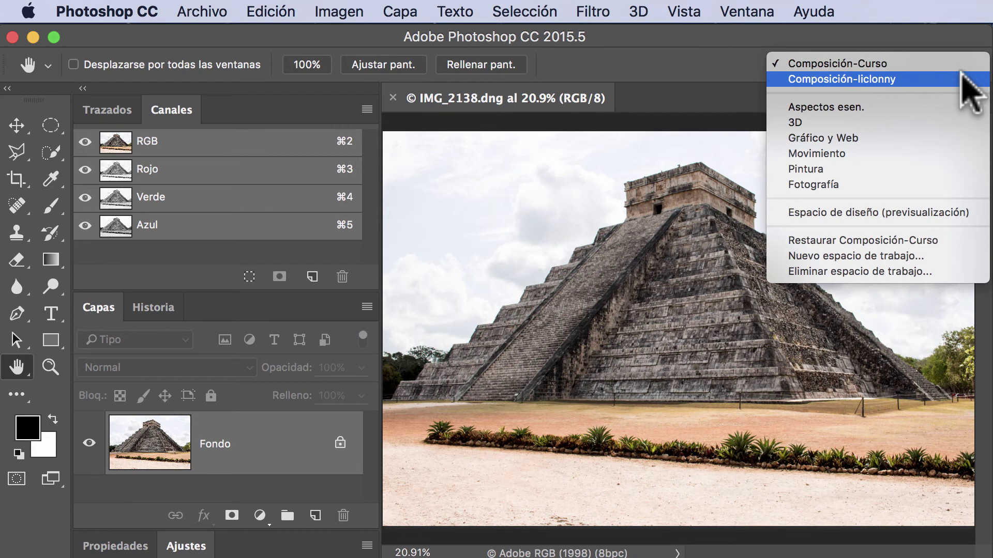
Switch to the Composición-liclonny workspace and delete the Composición-Curso workspace, confirming the deletion
{"action": "left_click", "coordinate": [961, 78]}
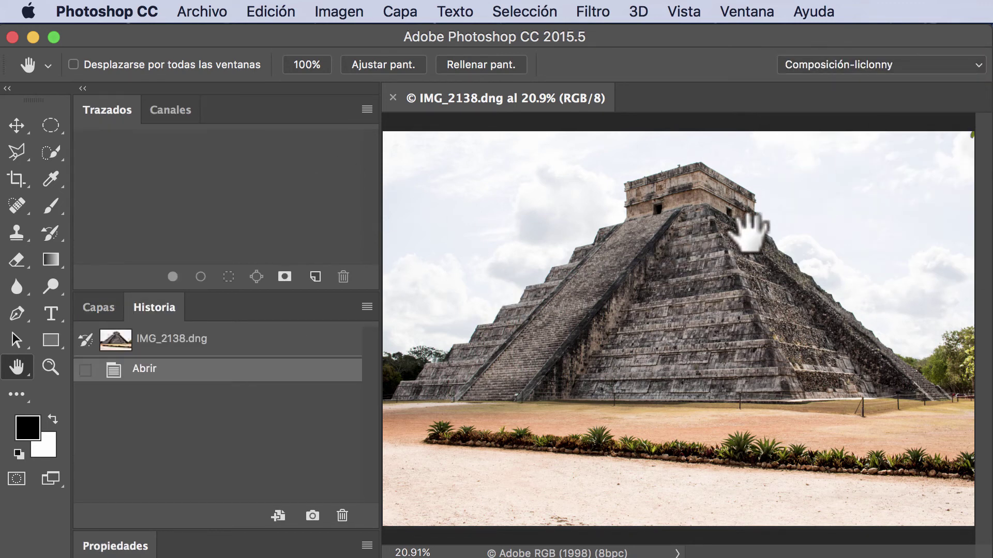
{"action": "left_click", "coordinate": [860, 68]}
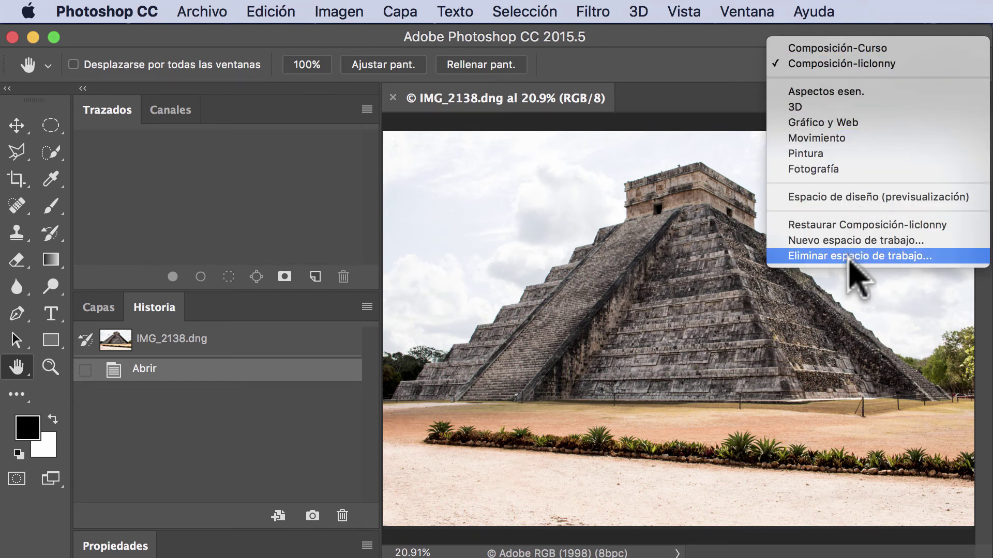
{"action": "left_click", "coordinate": [875, 257]}
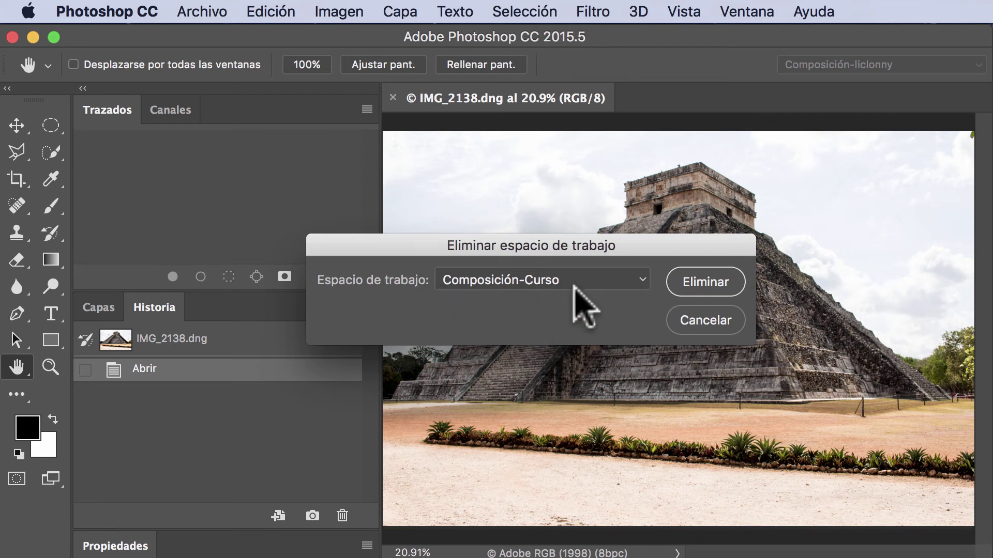
{"action": "left_click", "coordinate": [707, 283]}
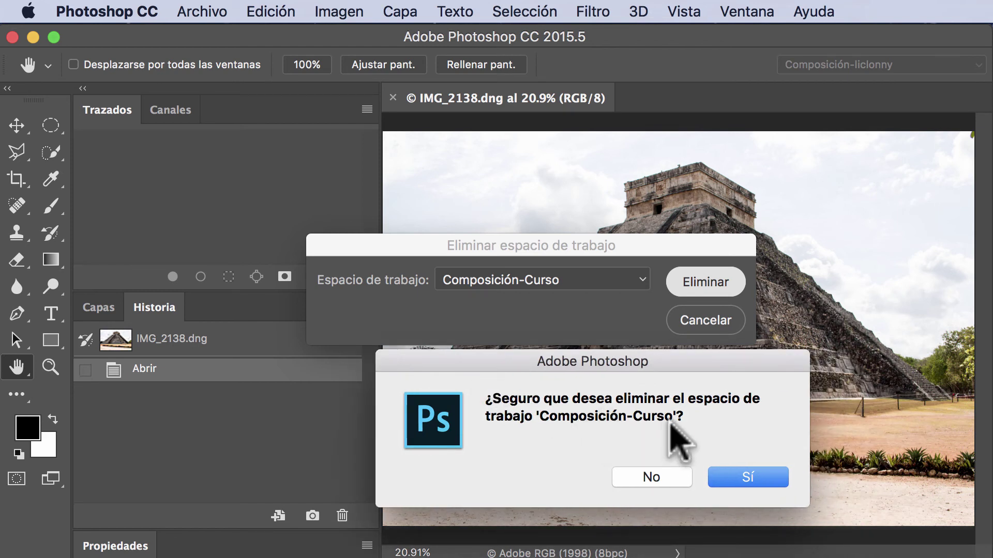
{"action": "left_click", "coordinate": [750, 481]}
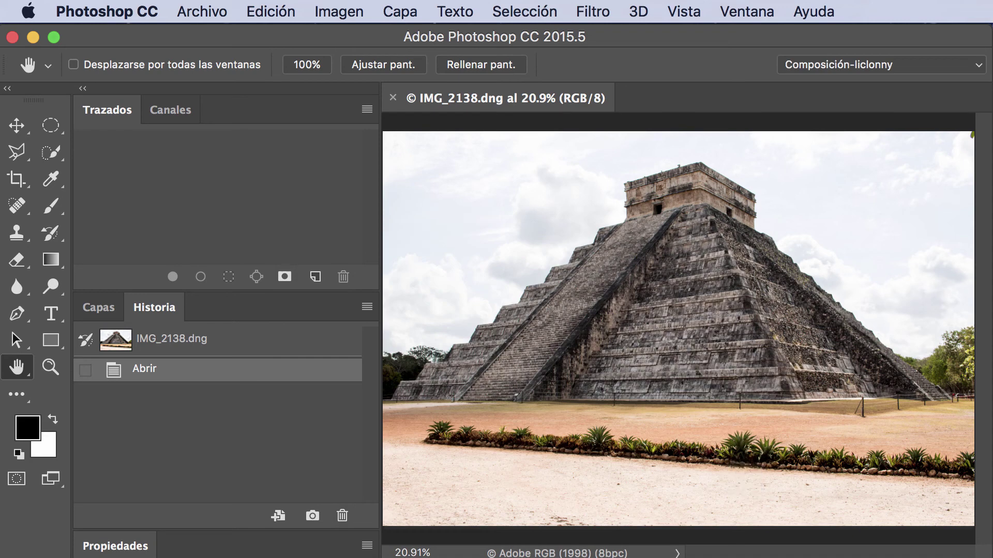
{"action": "left_click", "coordinate": [962, 63]}
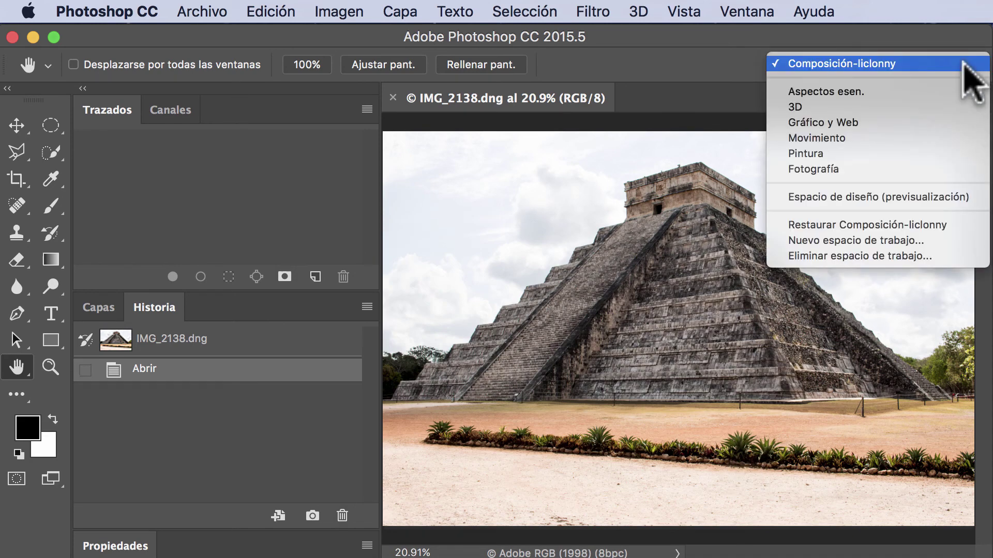
{"action": "left_click", "coordinate": [921, 170]}
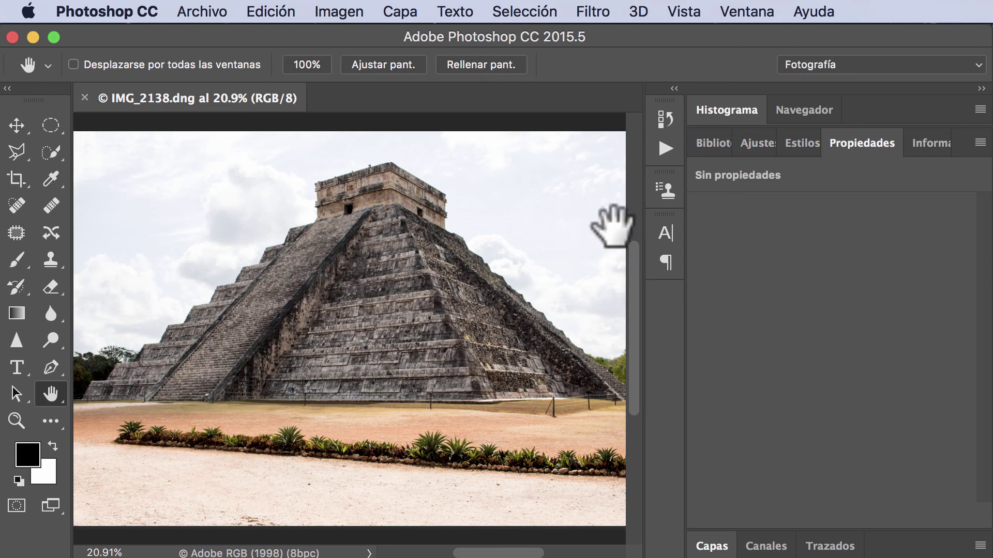
{"action": "left_click", "coordinate": [831, 65]}
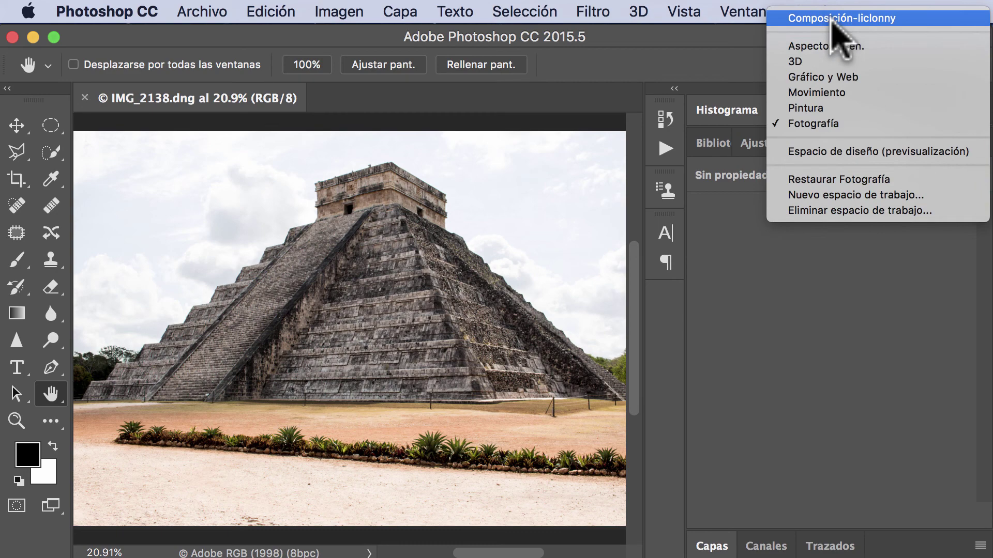
{"action": "left_click", "coordinate": [831, 20]}
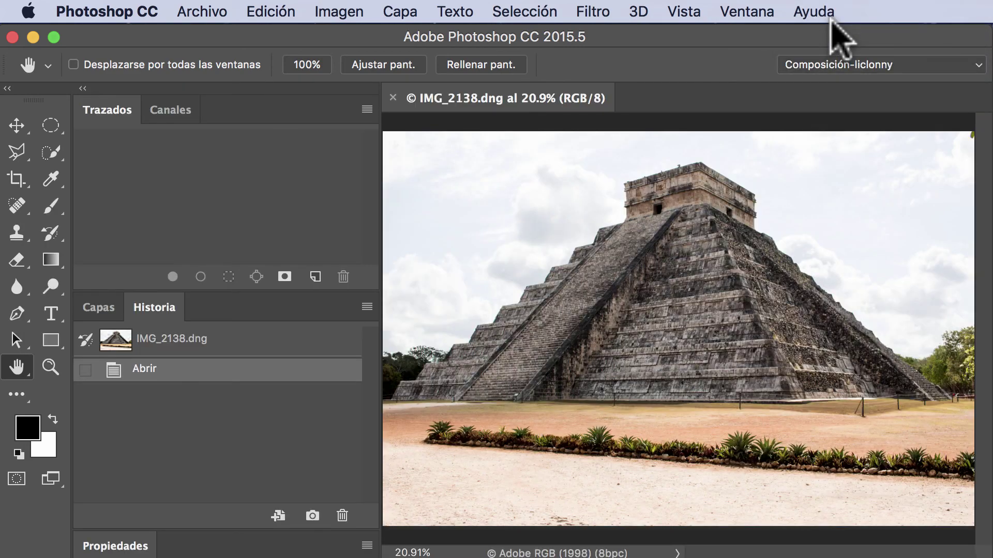